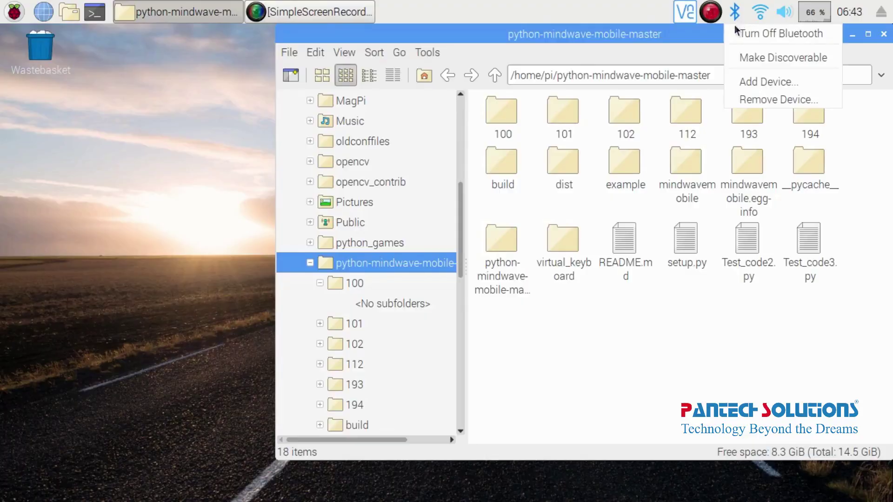
# - Add MindWave Mobile as a new Bluetooth device and pair it with the computer
pyautogui.click(746, 87)
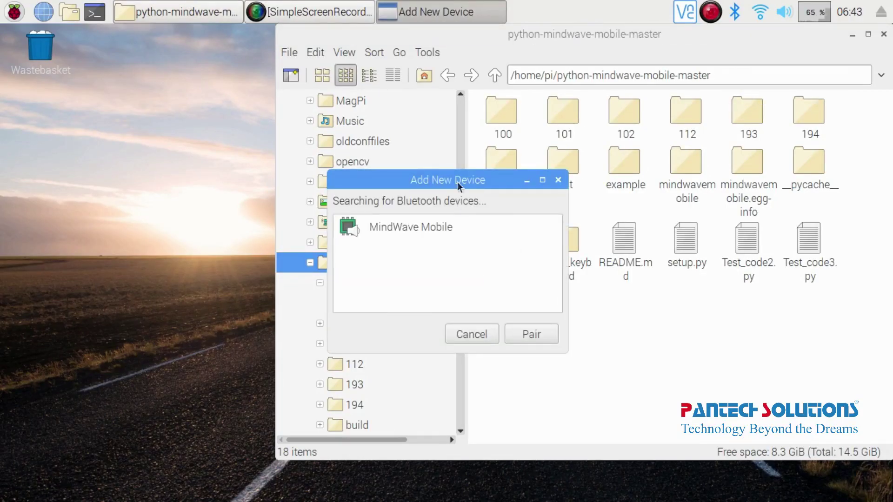
pyautogui.click(460, 238)
pyautogui.click(523, 331)
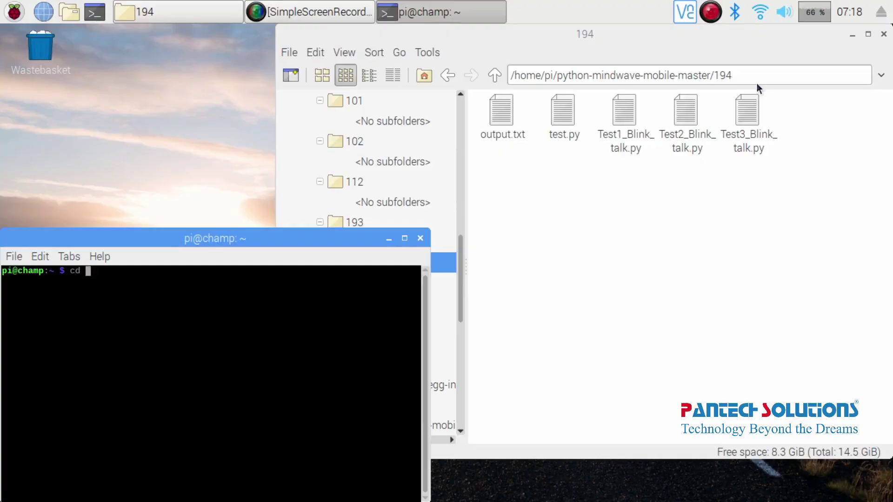
# - Change the terminal's working directory to /home/pi/python-mindwave-mobile-master/194 and list its files
pyautogui.write('/home/pi/python-mindwave-mobile-master/194')
pyautogui.press('Return')
pyautogui.write('ls')
pyautogui.press('Return')
# - Try to run the script with the command sudo python Test2_Blinktalk.py
pyautogui.write('sudo')
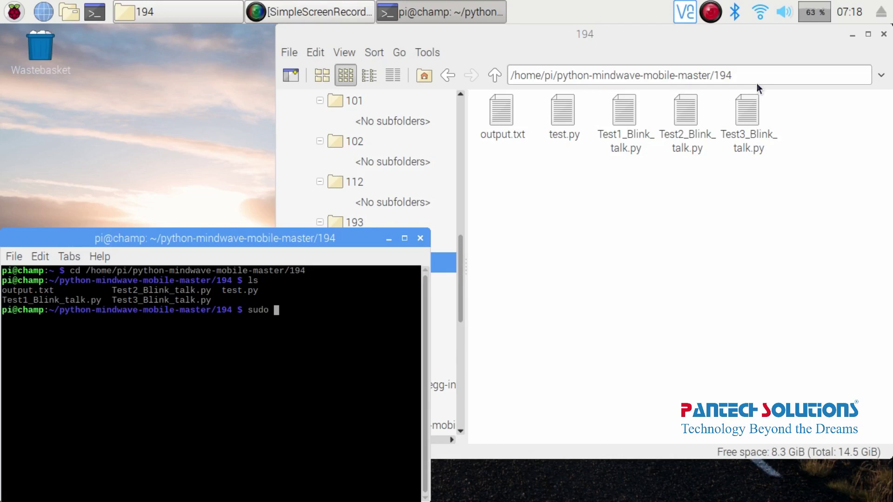
pyautogui.write('Test2_Blinktalk.py')
pyautogui.press('Left')
pyautogui.press('Left')
pyautogui.press('Left')
pyautogui.press('Left')
pyautogui.press('Left')
pyautogui.press('Left')
pyautogui.press('Left')
pyautogui.press('Left')
pyautogui.press('Left')
pyautogui.press('Left')
pyautogui.press('Left')
pyautogui.press('Left')
pyautogui.press('Left')
pyautogui.press('Left')
pyautogui.press('Left')
pyautogui.press('Left')
pyautogui.press('Left')
pyautogui.press('Left')
pyautogui.write('python')
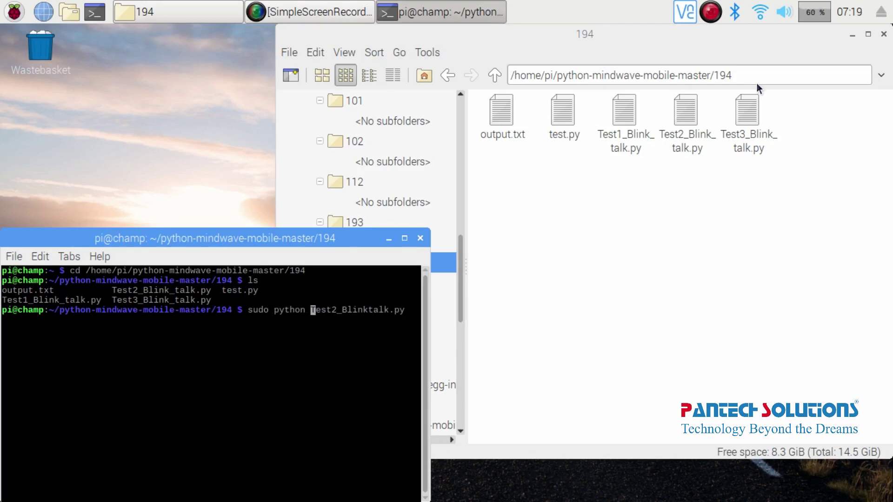
pyautogui.press('Return')
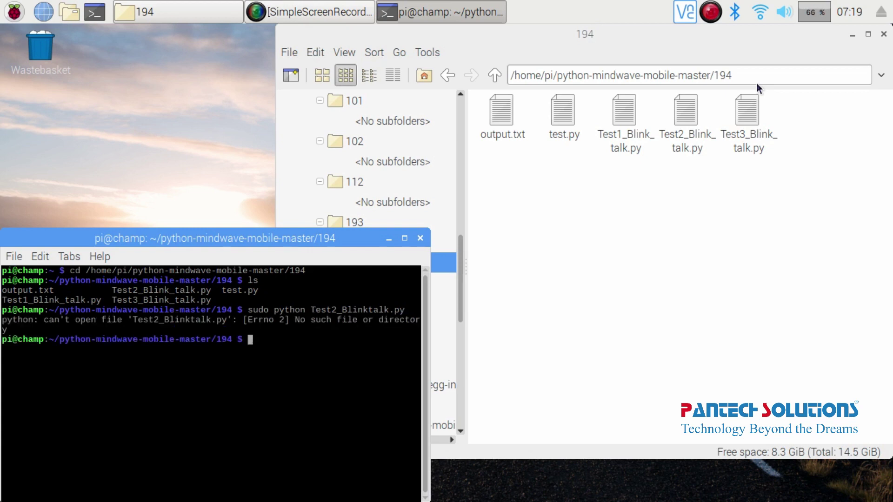
# - Run sudo python Test2_Blink_talk.py and move the terminal window out of the virtual keyboard's way
pyautogui.write('sudo p')
pyautogui.press('BackSpace')
pyautogui.write('o python Test')
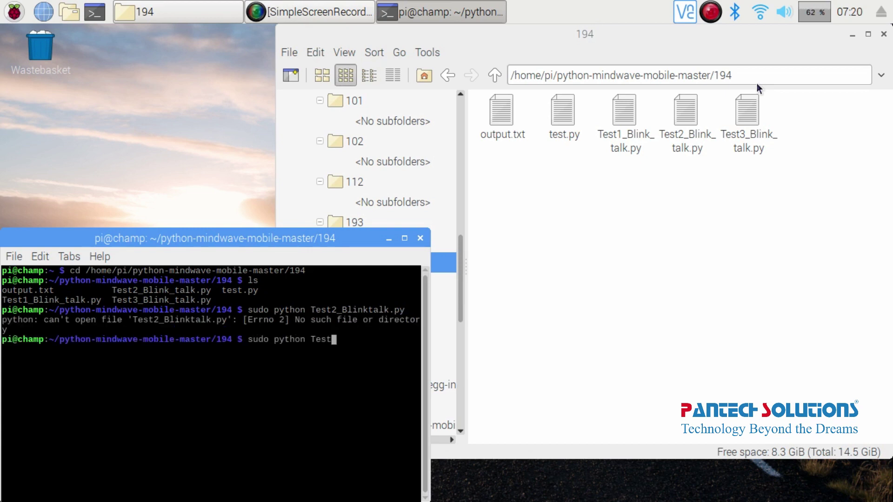
pyautogui.write('2')
pyautogui.press('Tab')
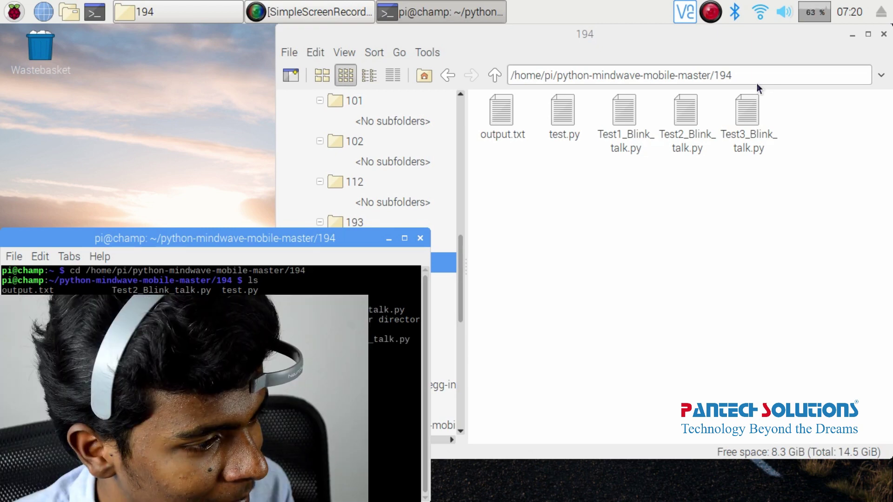
pyautogui.moveTo(284, 239); pyautogui.dragTo(748, 122)
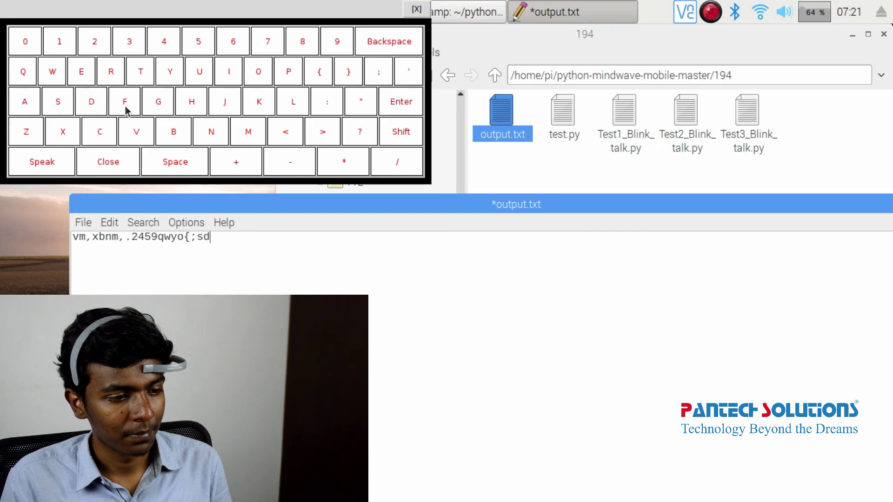
# - Delete all the stray characters from output.txt
pyautogui.press('BackSpace')
pyautogui.press('BackSpace')
pyautogui.press('BackSpace')
pyautogui.press('BackSpace')
pyautogui.press('BackSpace')
pyautogui.press('BackSpace')
pyautogui.press('BackSpace')
pyautogui.press('BackSpace')
pyautogui.press('BackSpace')
pyautogui.press('BackSpace')
pyautogui.press('BackSpace')
pyautogui.press('BackSpace')
pyautogui.press('BackSpace')
pyautogui.press('BackSpace')
pyautogui.press('BackSpace')
pyautogui.press('BackSpace')
pyautogui.press('BackSpace')
pyautogui.press('BackSpace')
pyautogui.press('BackSpace')
pyautogui.press('BackSpace')
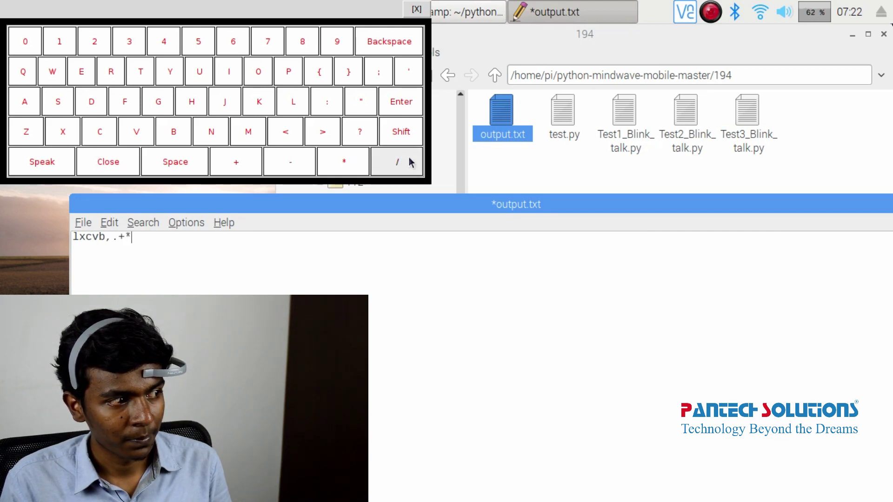
# - Stop the running Test2_Blink_talk.py script and close its terminal window
pyautogui.hotkey('ctrl', 'z')
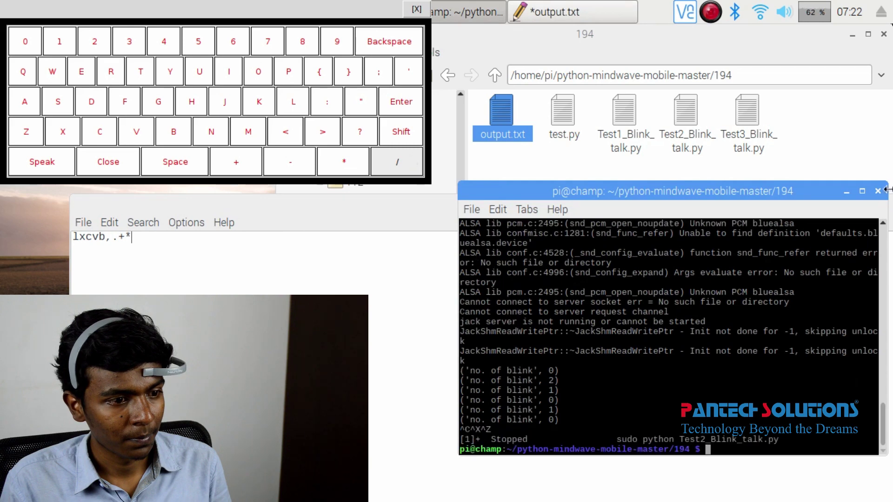
pyautogui.hotkey('ctrl', 'shift', 'w')
# - Undo the text entered in output.txt and close the file
pyautogui.hotkey('ctrl', 'z')
pyautogui.moveTo(497, 206); pyautogui.dragTo(423, 205)
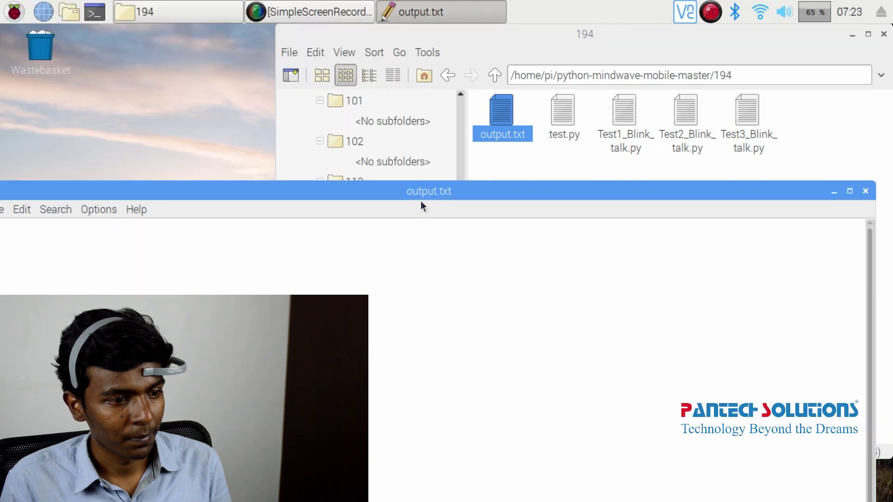
pyautogui.click(849, 195)
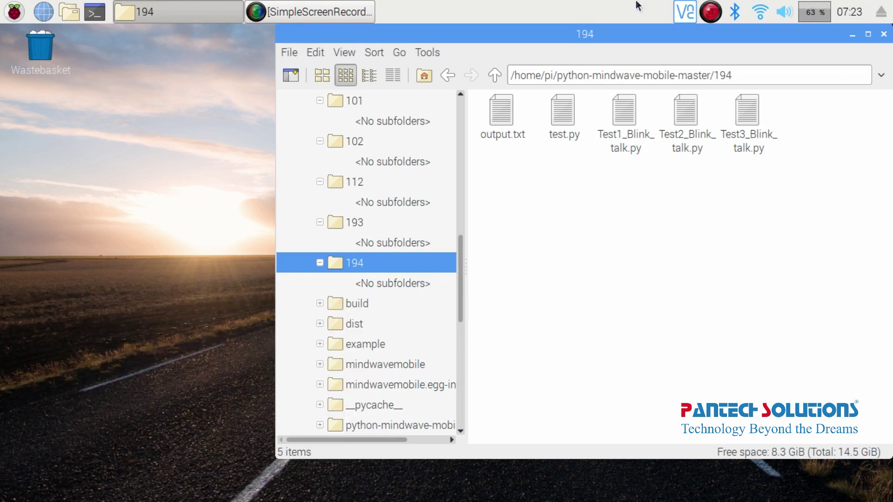
# - Open a new terminal and enter "pan" in output.txt with the blink-controlled virtual keyboard
pyautogui.click(94, 12)
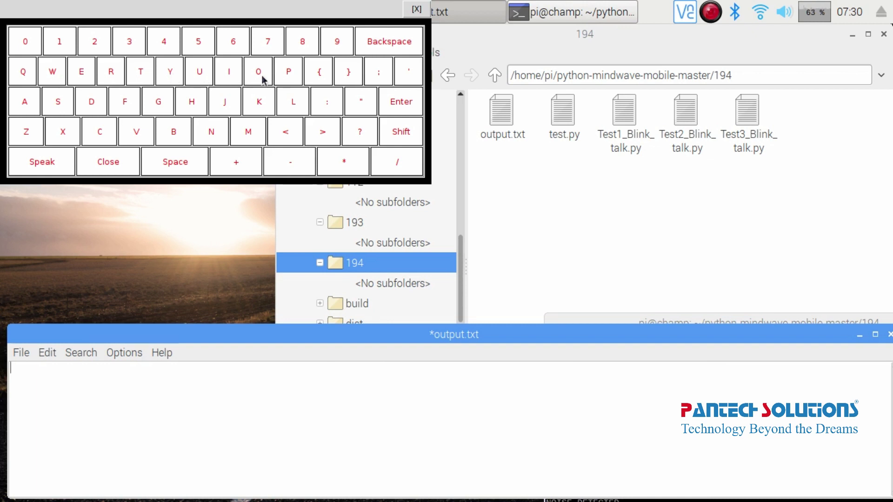
pyautogui.click(293, 80)
pyautogui.click(24, 107)
pyautogui.click(209, 139)
# - Switch to the terminal running the script, close it, and start closing output.txt
pyautogui.hotkey('alt', 'Tab')
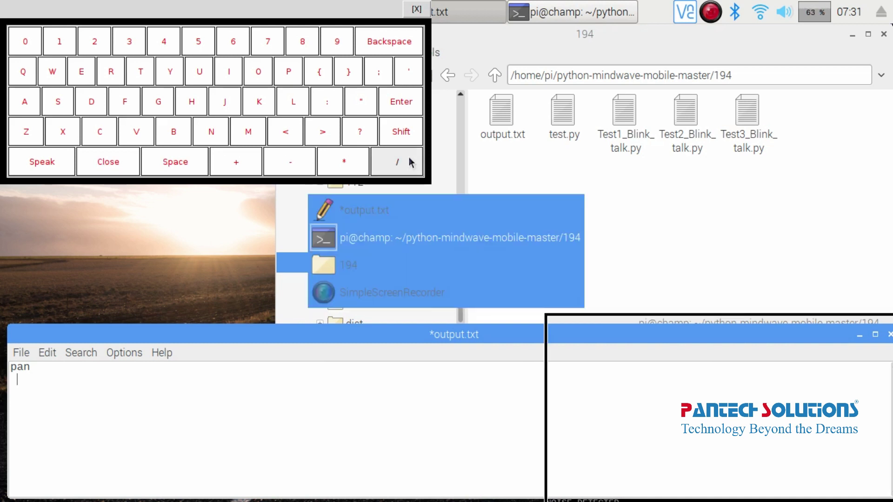
pyautogui.moveTo(822, 322); pyautogui.dragTo(737, 323)
pyautogui.hotkey('alt', 'F4')
pyautogui.hotkey('alt', 'F4')
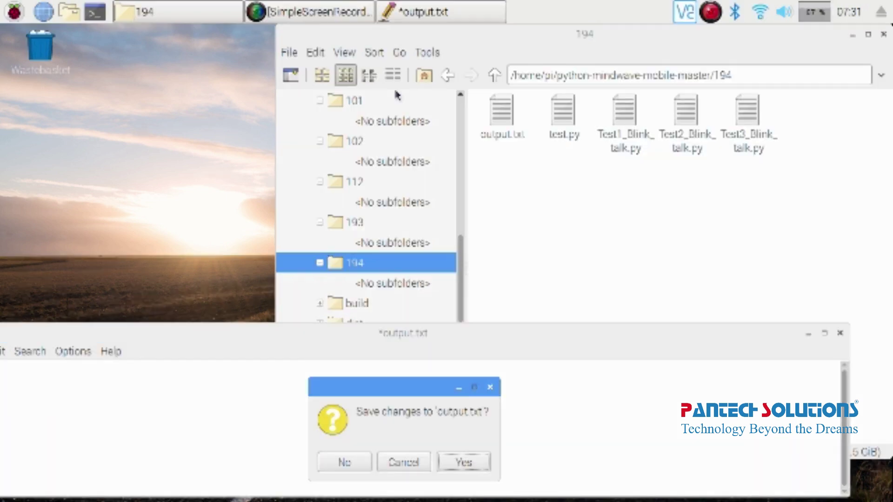